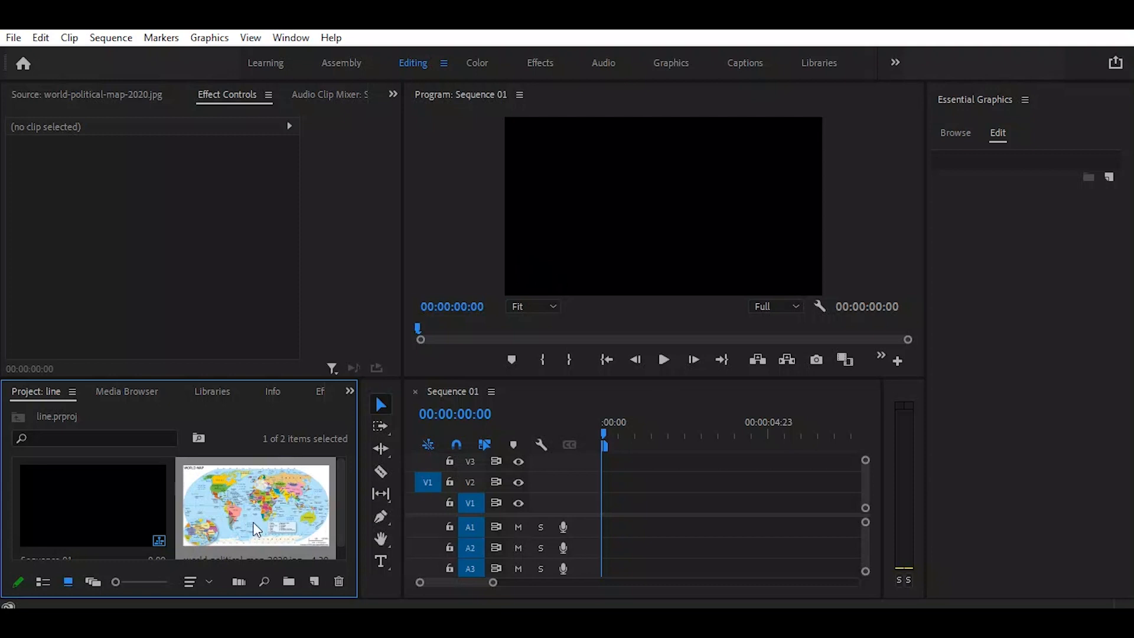
- Place world-political-map-2020.jpg at the start of track V1, fitted to the frame size and enlarged to a scale of 166
drag(267, 498, 575, 514)
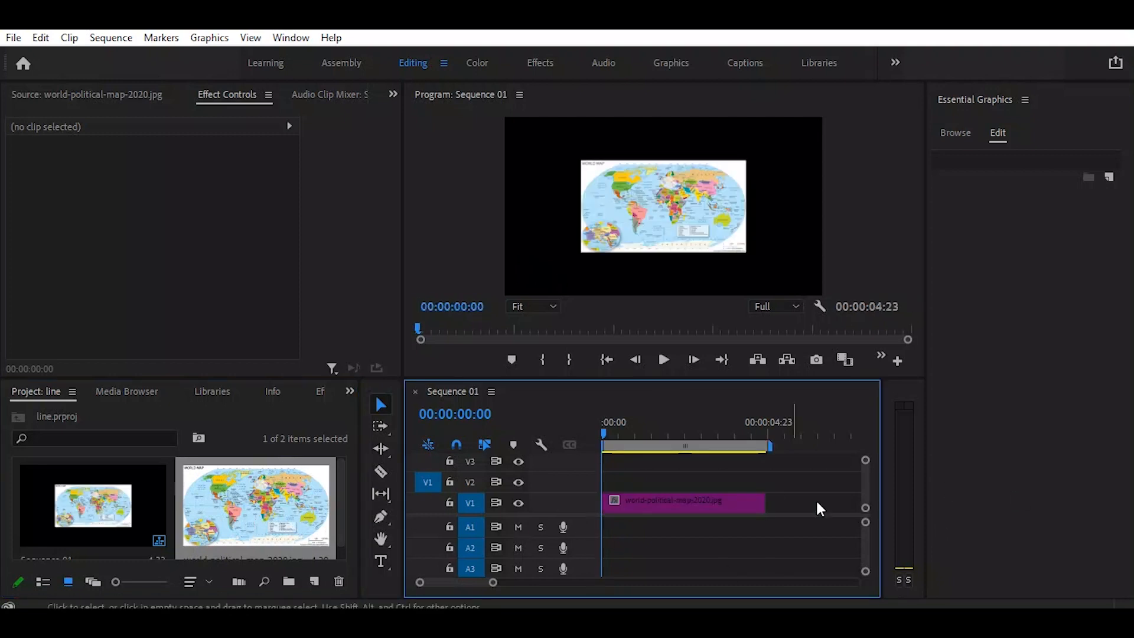
click(687, 501)
right_click(685, 501)
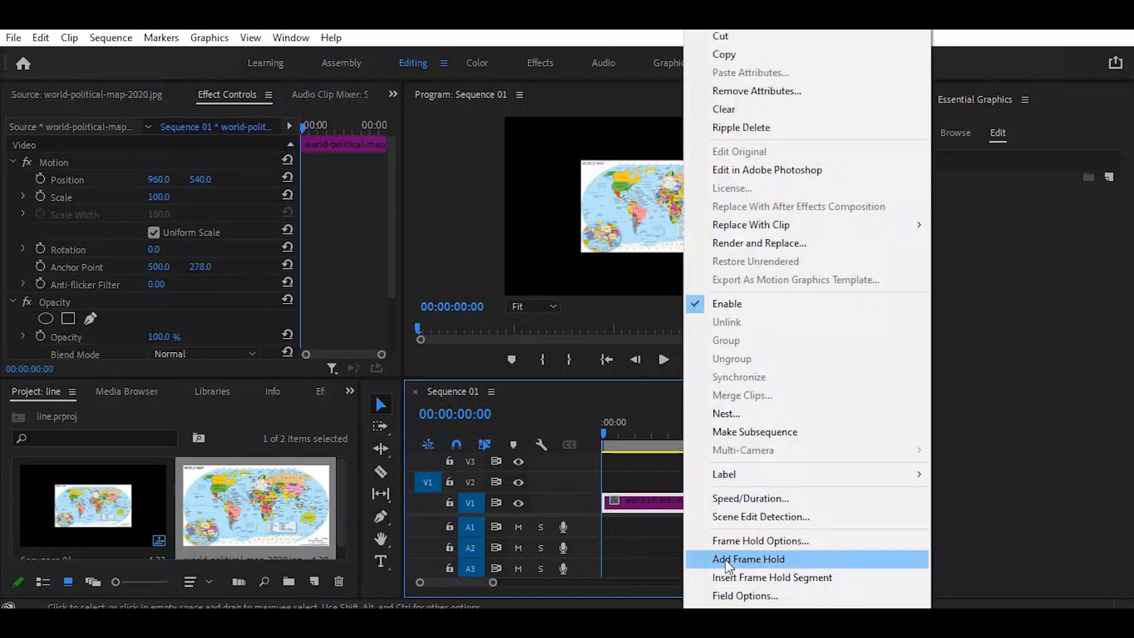
mouse_move(733, 628)
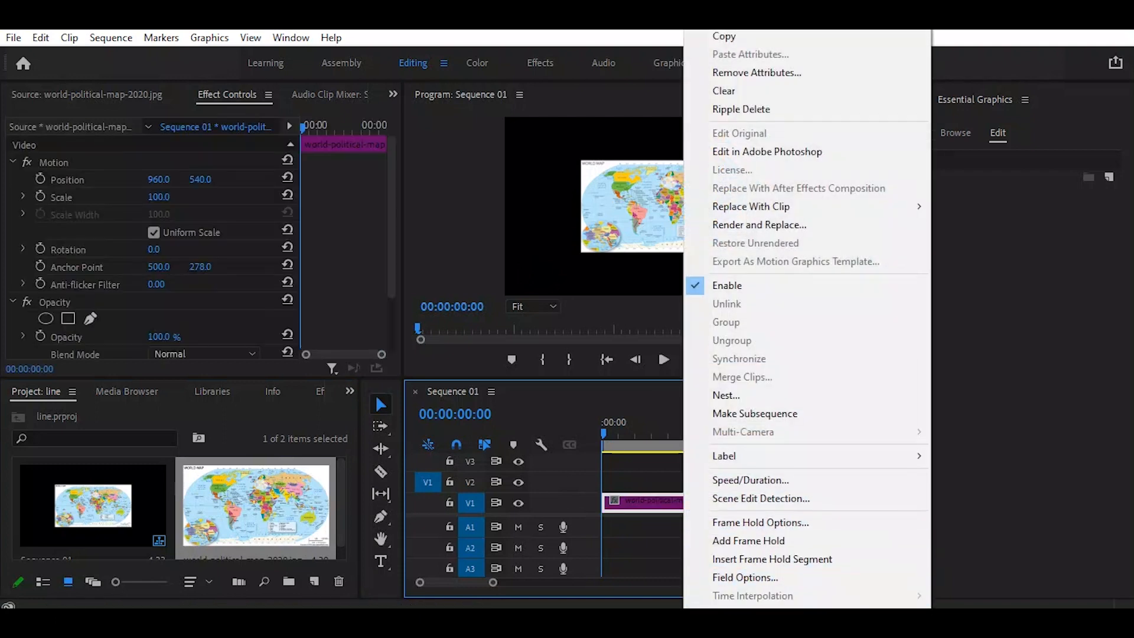
click(733, 614)
click(708, 202)
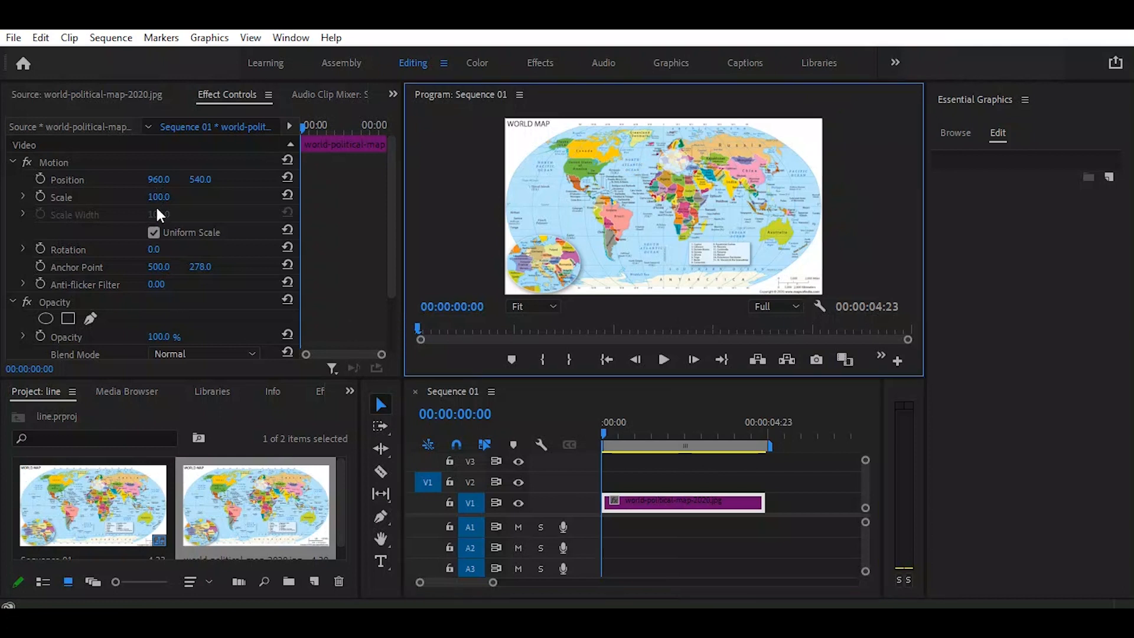
drag(159, 197, 201, 197)
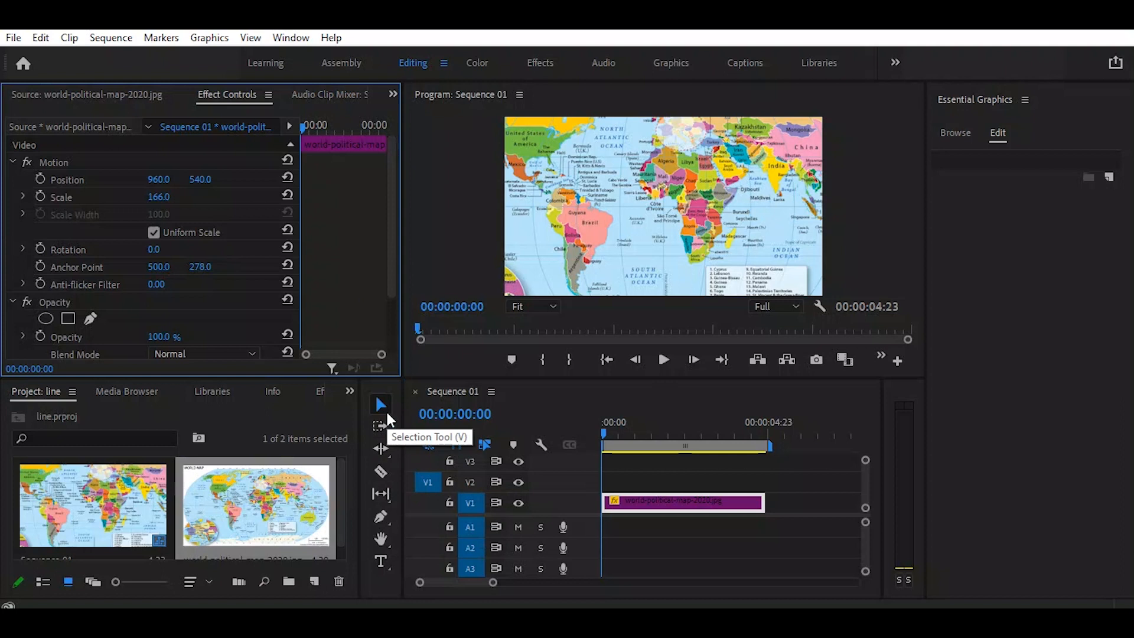
- Draw a two-point path with the Pen tool from Brazil to India, curving it upward into an arc over Africa
click(380, 517)
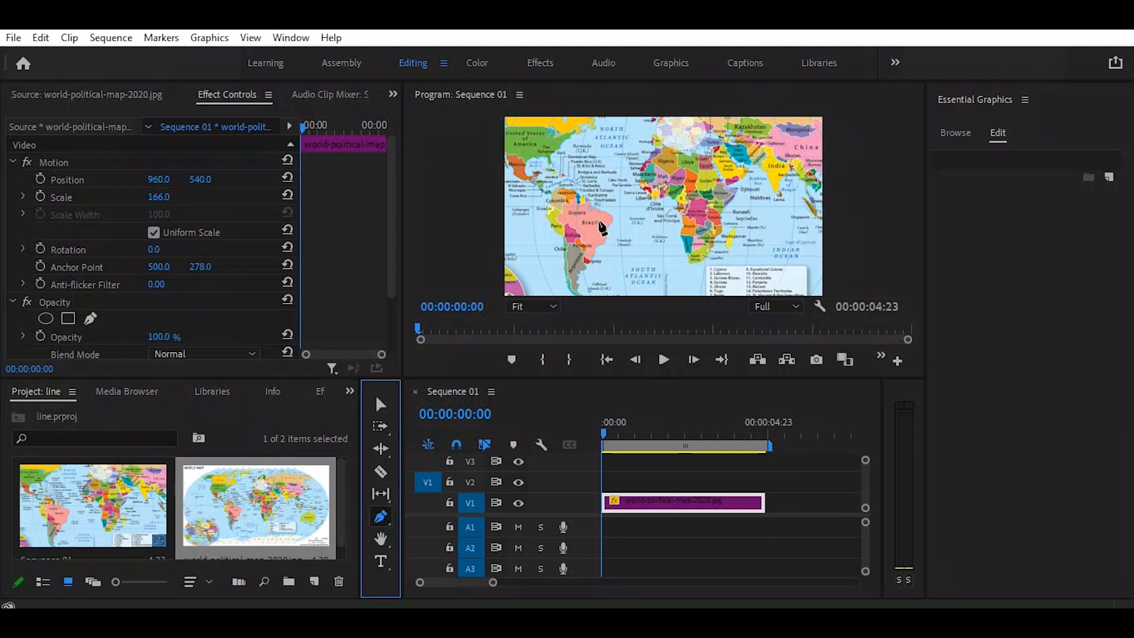
click(599, 221)
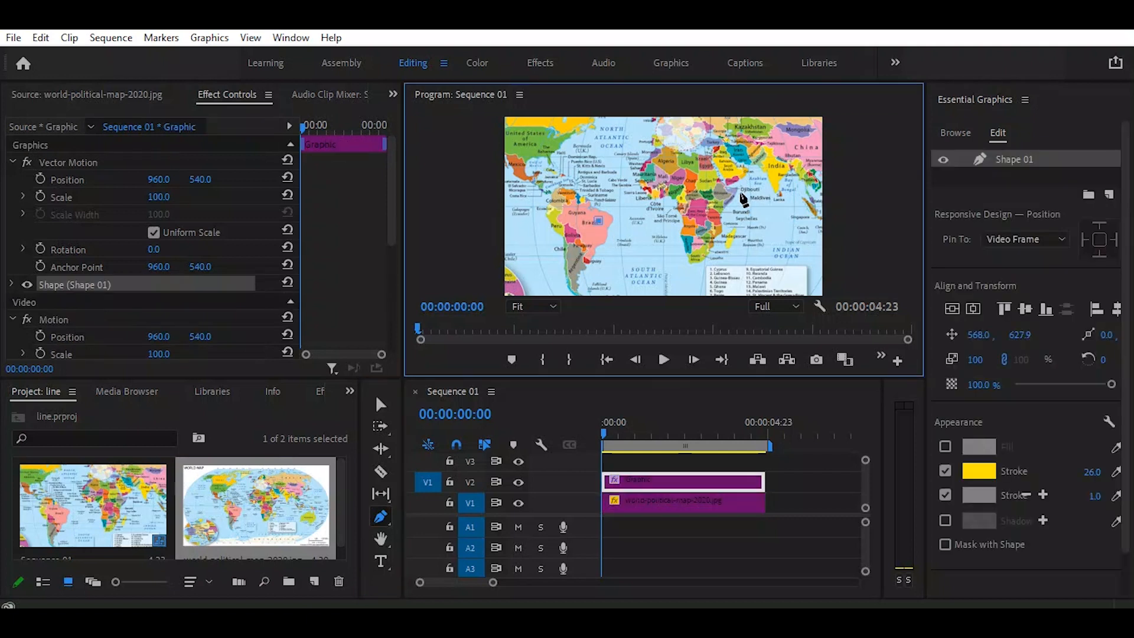
click(770, 167)
mouse_move(772, 169)
mouse_down()
mouse_move(818, 197)
mouse_move(890, 214)
mouse_up()
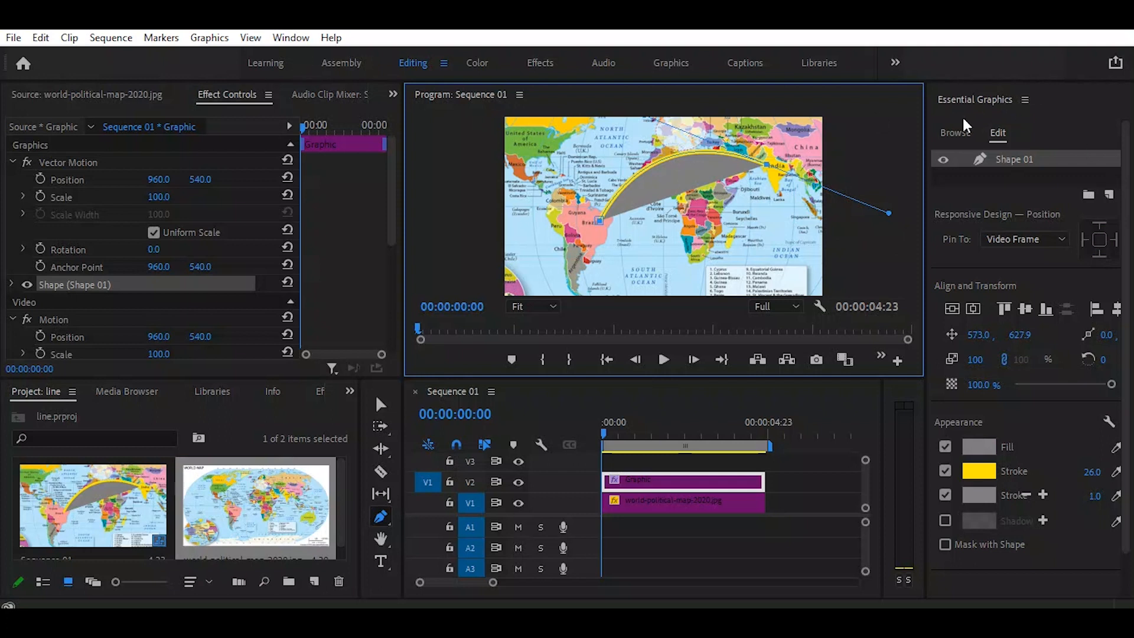
click(293, 39)
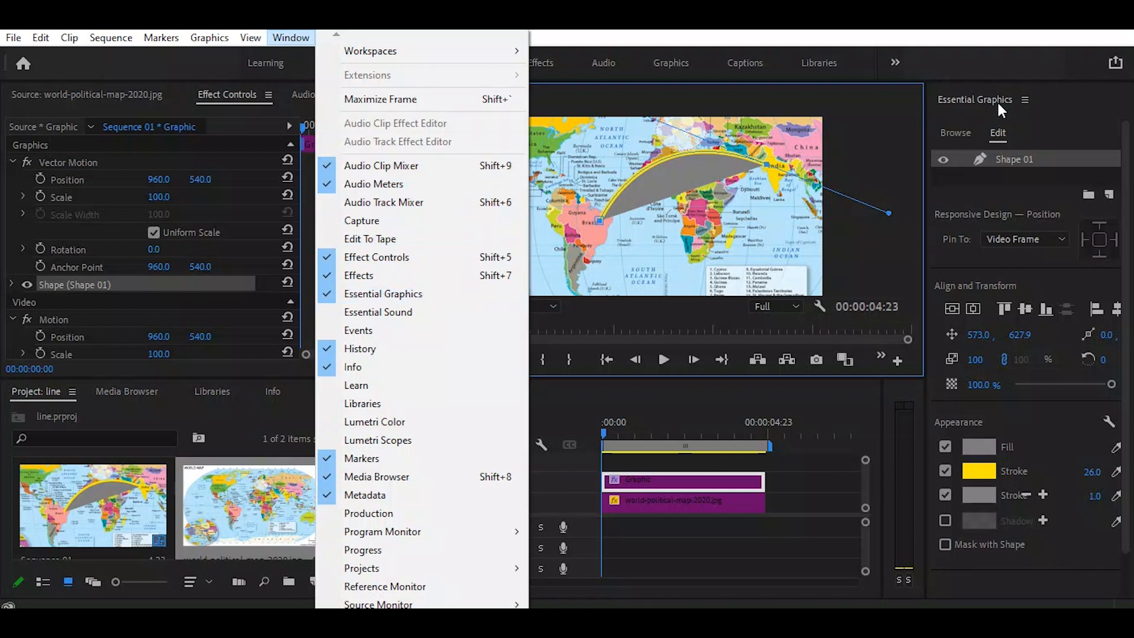
click(1022, 186)
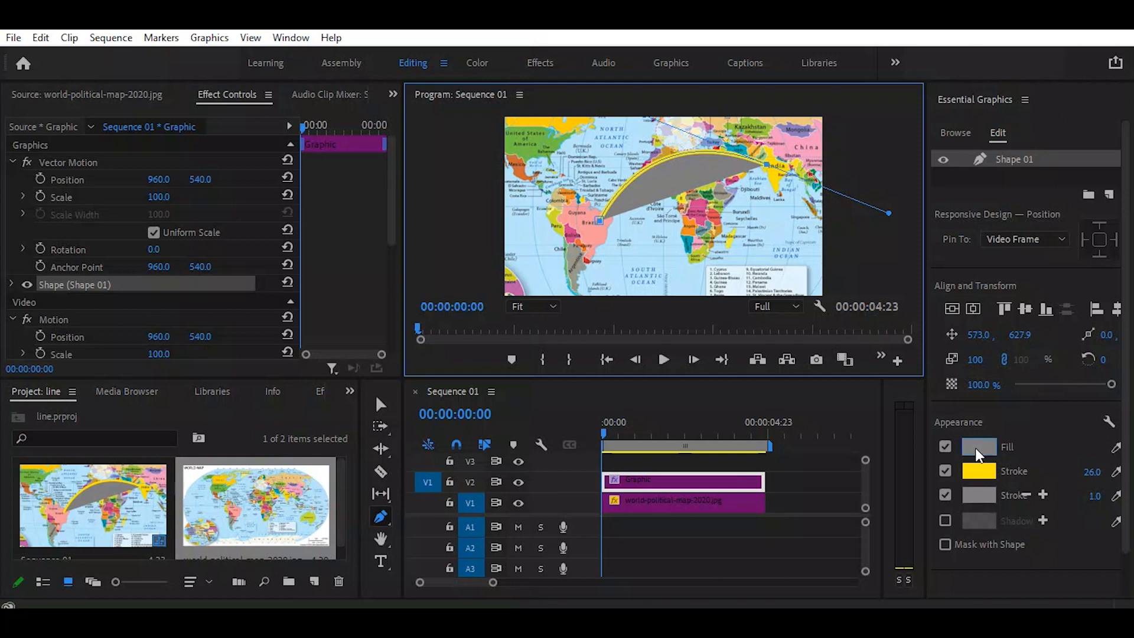
- Turn off the arc's fill and make its main stroke blue with a width of 25
click(946, 471)
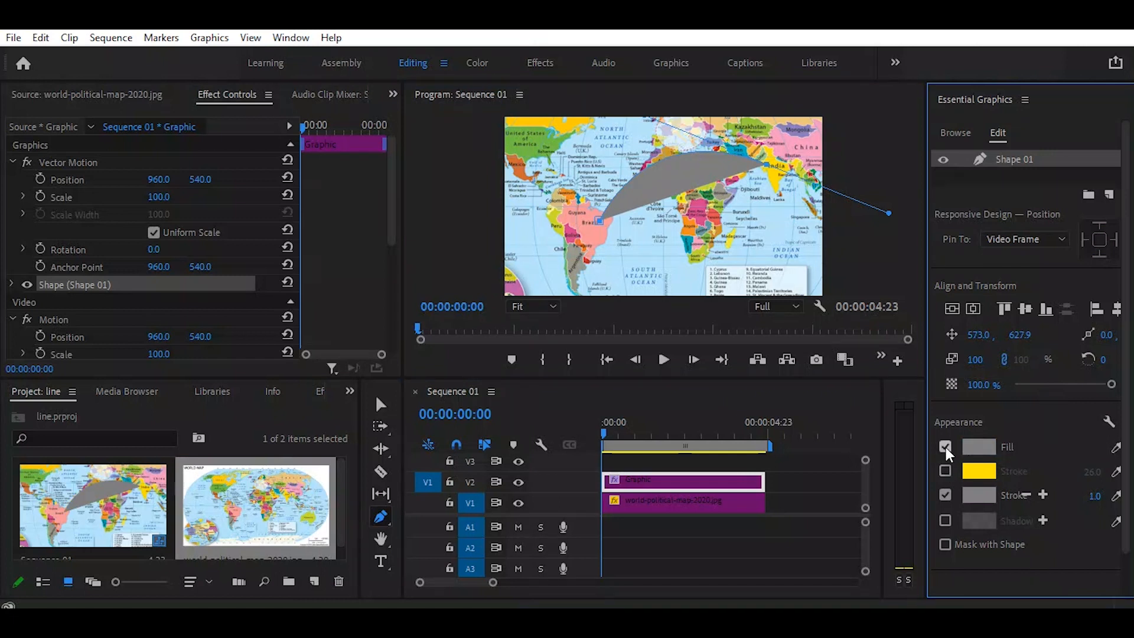
click(945, 447)
click(946, 471)
click(986, 473)
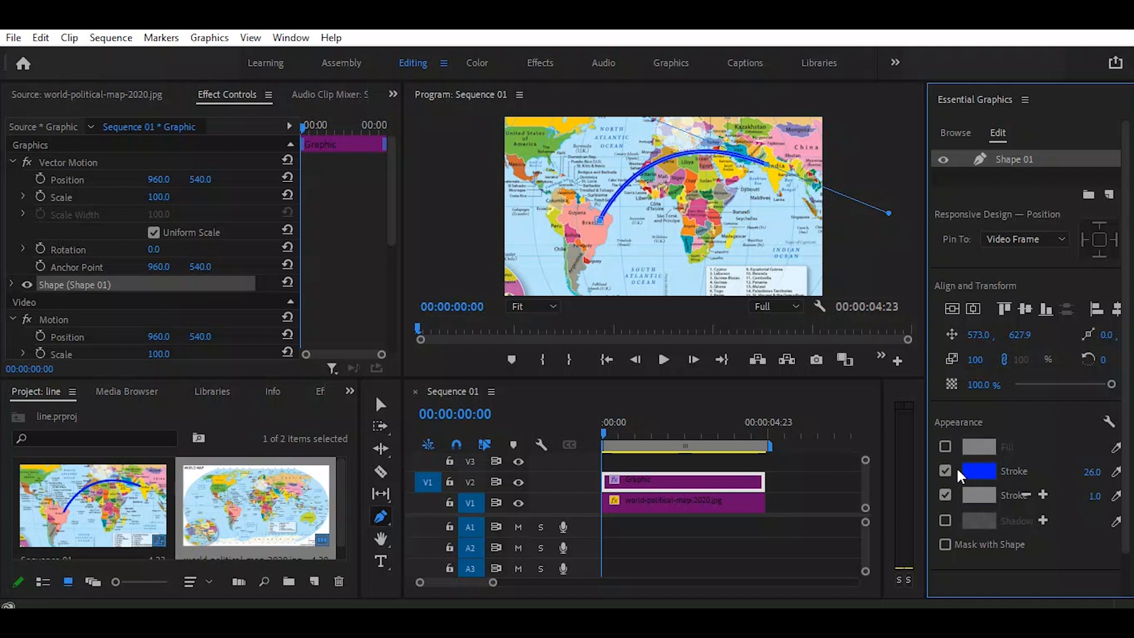
mouse_move(1089, 478)
mouse_down()
mouse_move(1105, 479)
mouse_move(1077, 472)
mouse_up()
- Search the effects for "linear" and apply Linear Wipe to the graphic clip on track V2
click(379, 406)
click(651, 478)
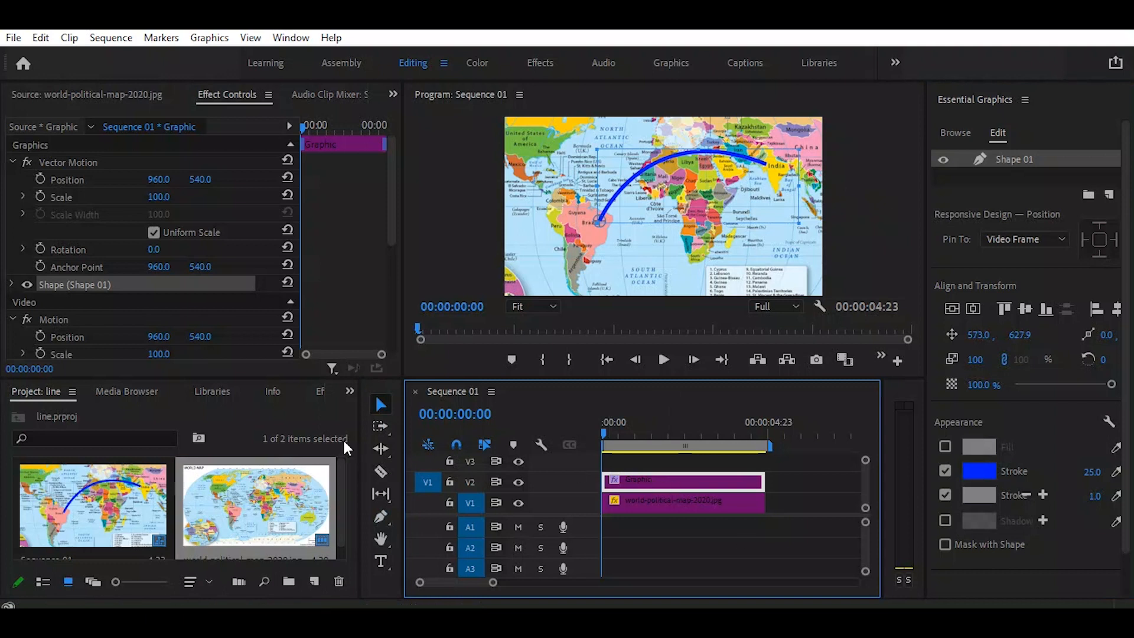
click(323, 390)
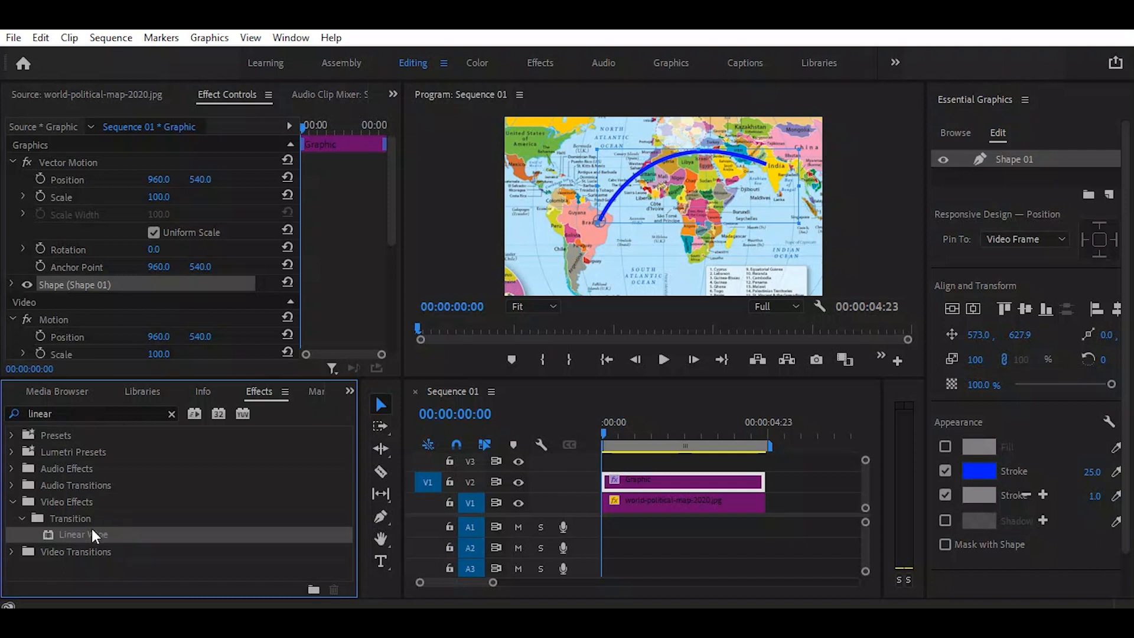
drag(83, 530, 715, 488)
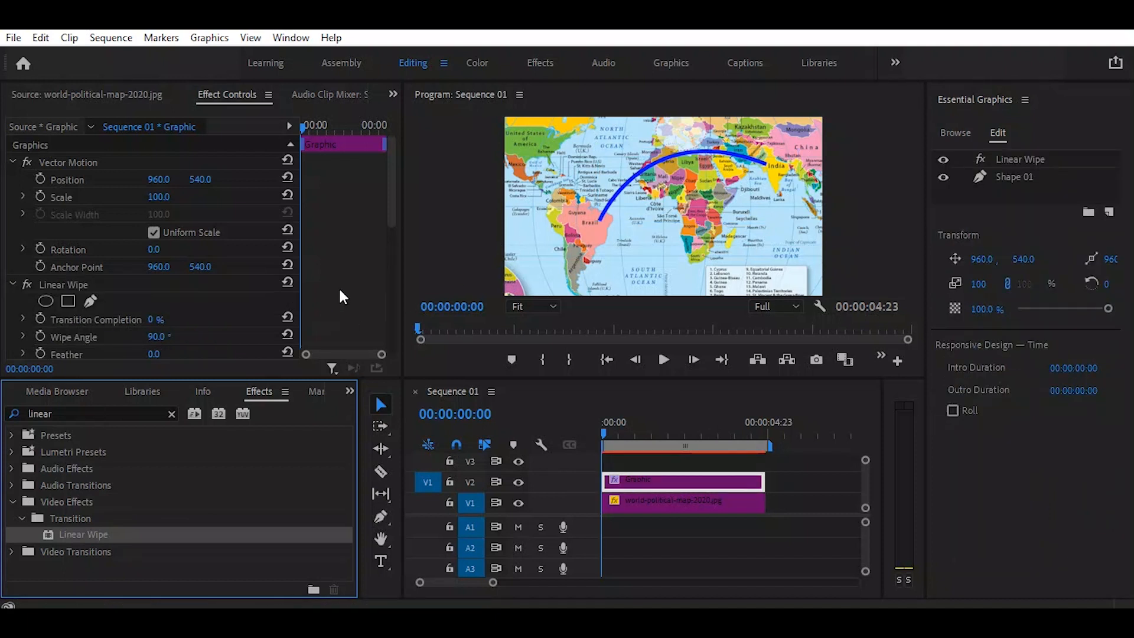
- Set the Linear Wipe's Transition Completion to 86% and start keyframing it at the beginning of the clip
drag(391, 190, 392, 220)
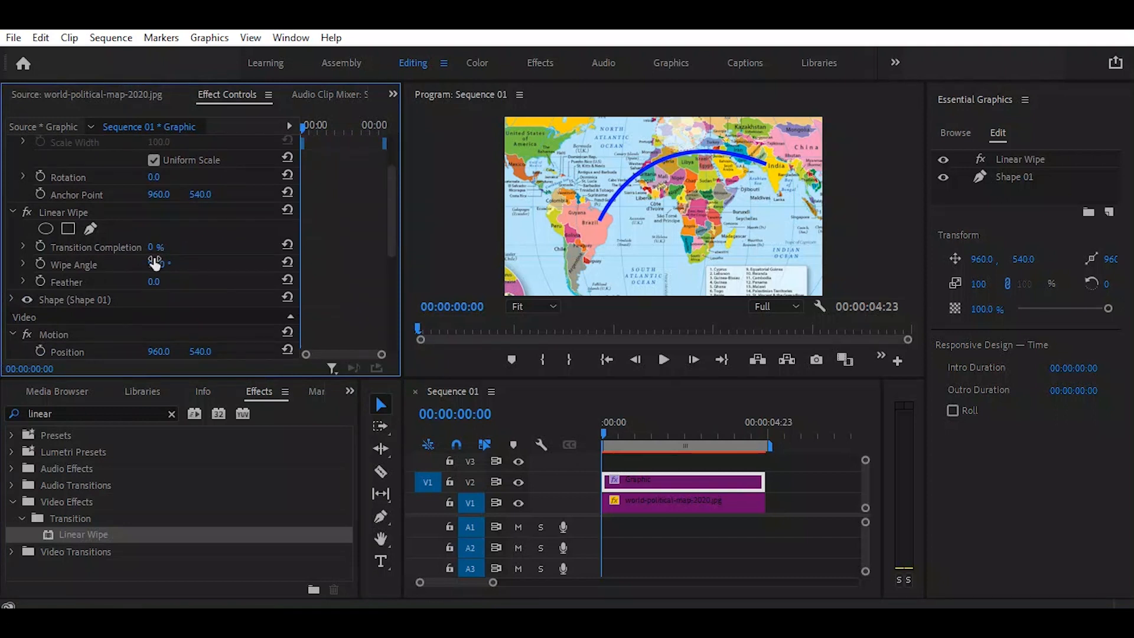
mouse_move(154, 247)
mouse_down()
mouse_move(206, 247)
mouse_move(157, 247)
mouse_up()
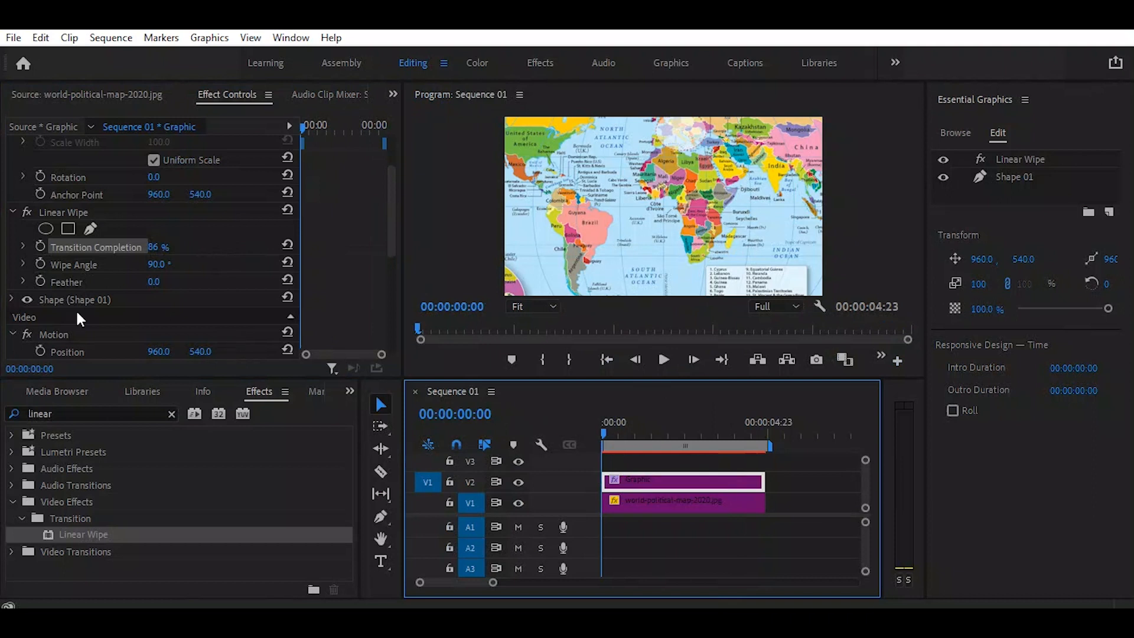
click(40, 246)
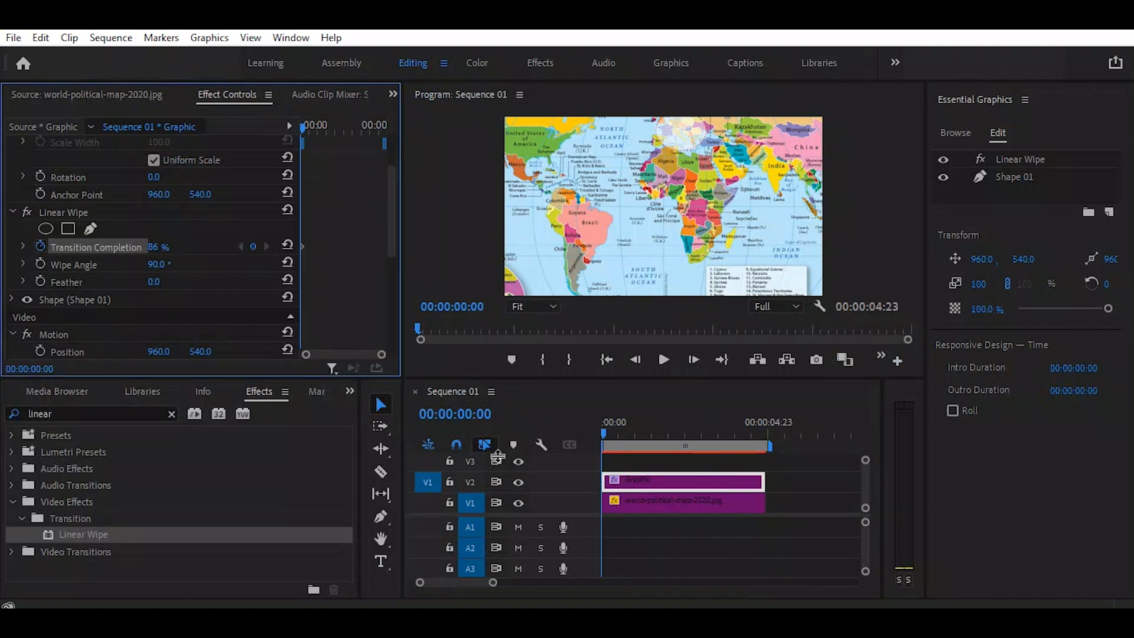
- Add a Transition Completion keyframe of 0% at 00:00:04:19, near the end of the graphic clip
drag(607, 437, 764, 462)
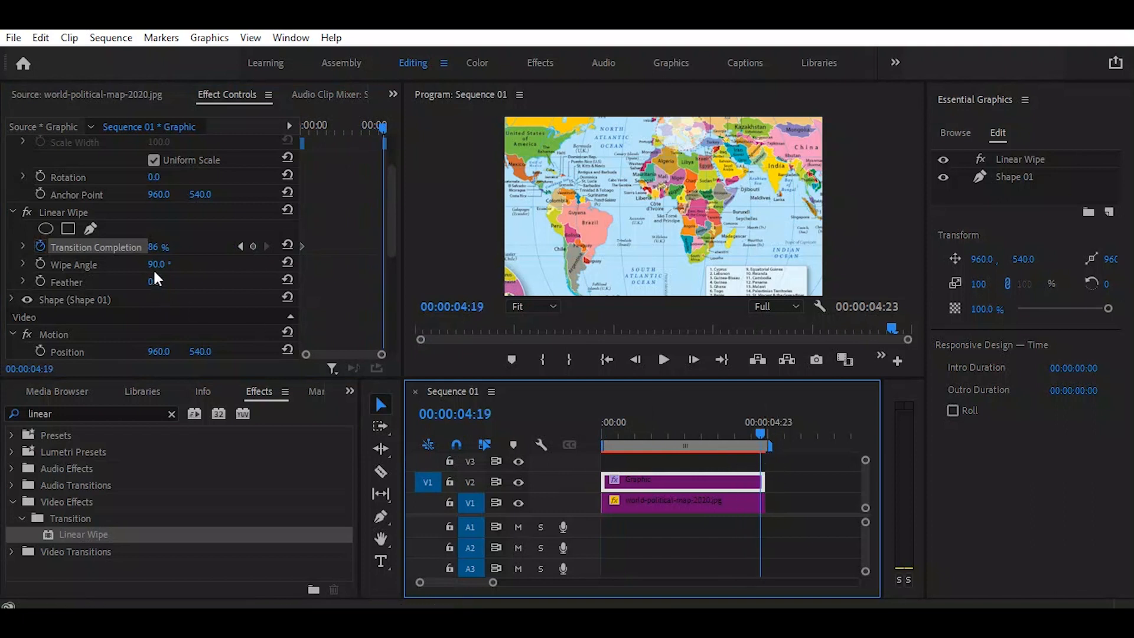
click(157, 247)
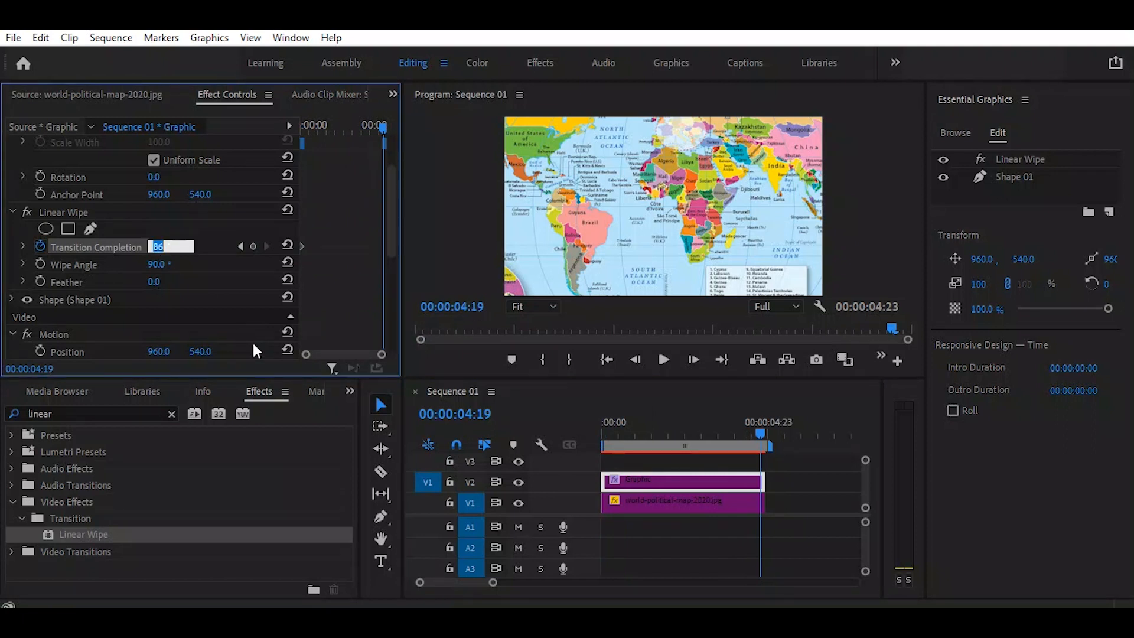
text(0)
key(Return)
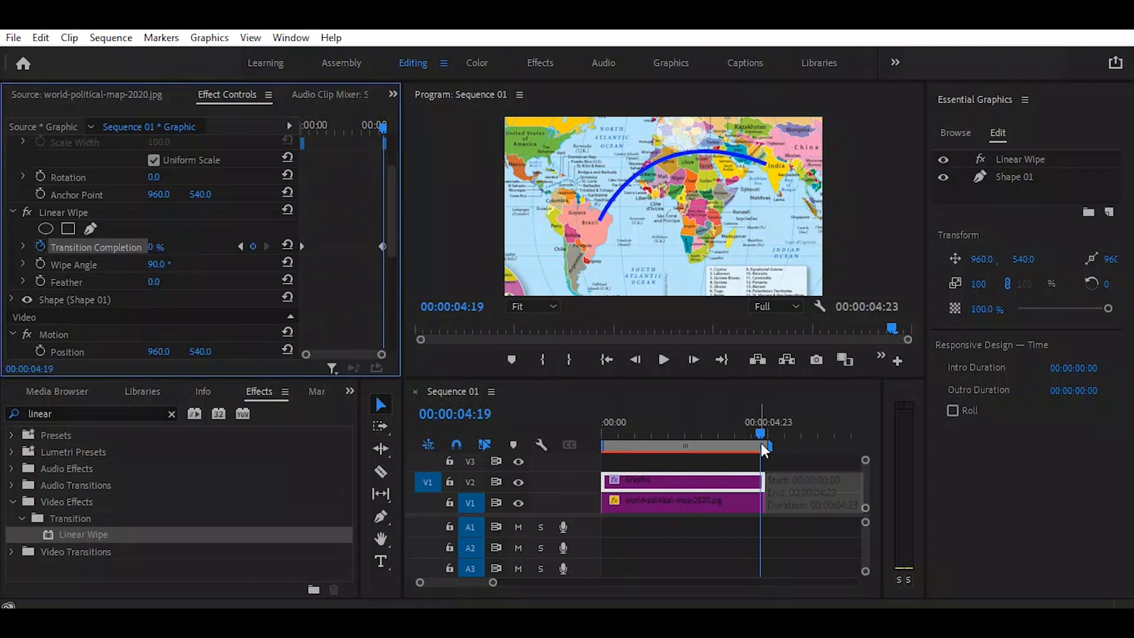
- Play the sequence from the start and scrub back to 00:00:02:23 to check the direction of the line's wipe
drag(760, 435, 577, 439)
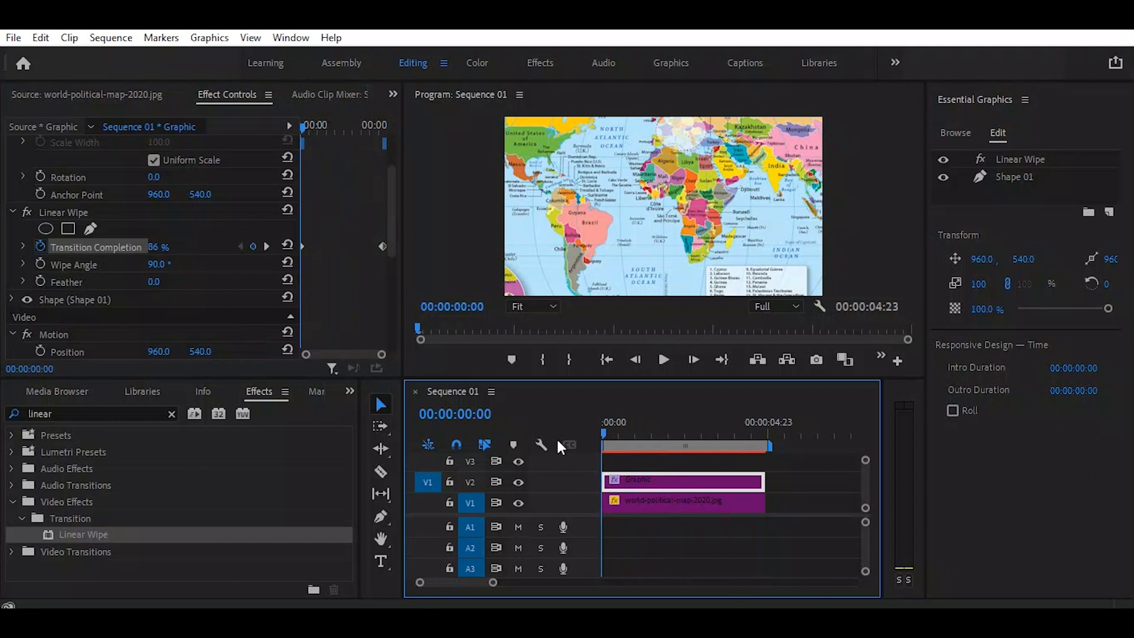
key(space)
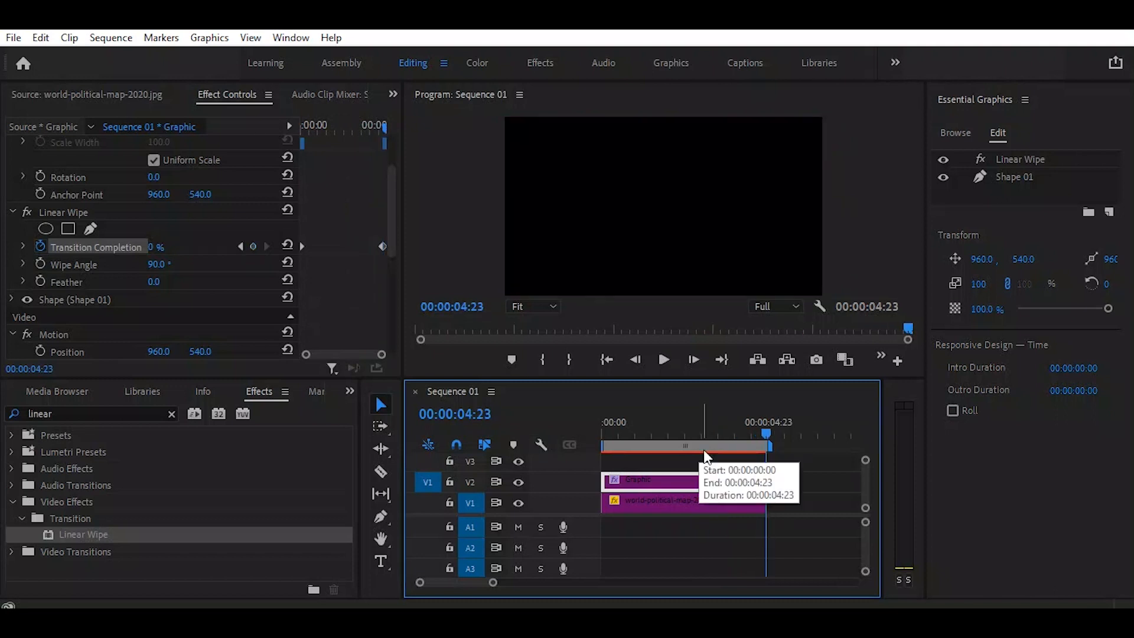
drag(765, 430, 699, 434)
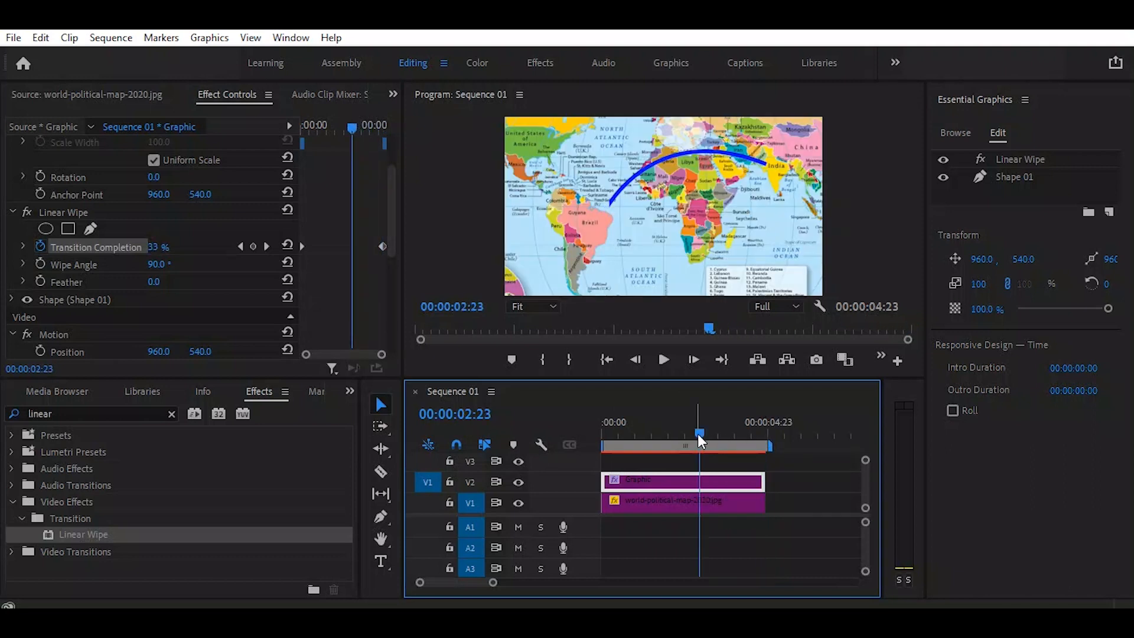